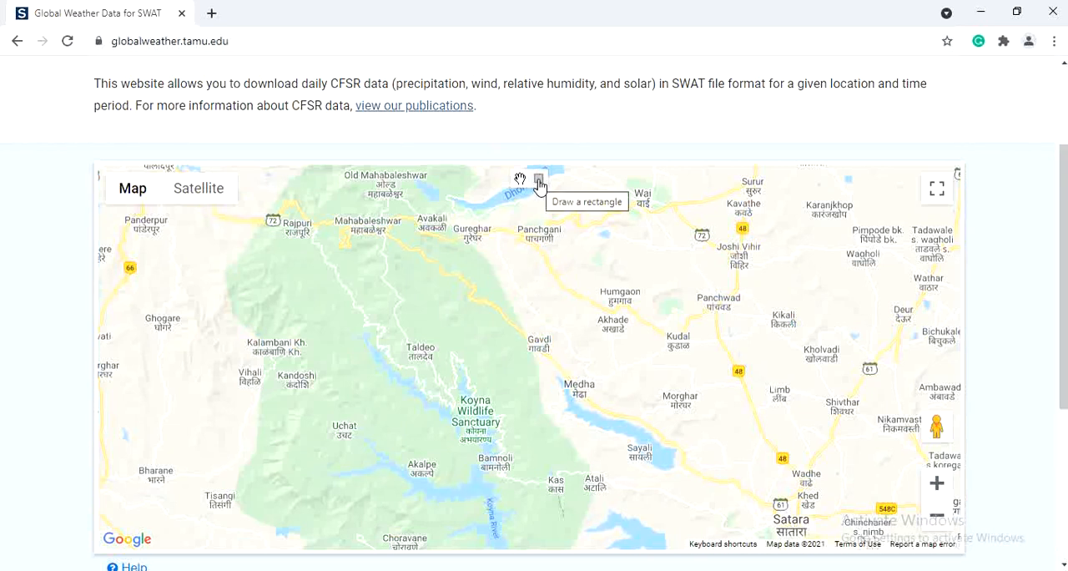
Step: Draw a rectangle around the Mahabaleshwar–Panchgani area, from about 17.7666, 73.5711 (south-west) to 17.9626, 73.8224 (north-east)
click(538, 183)
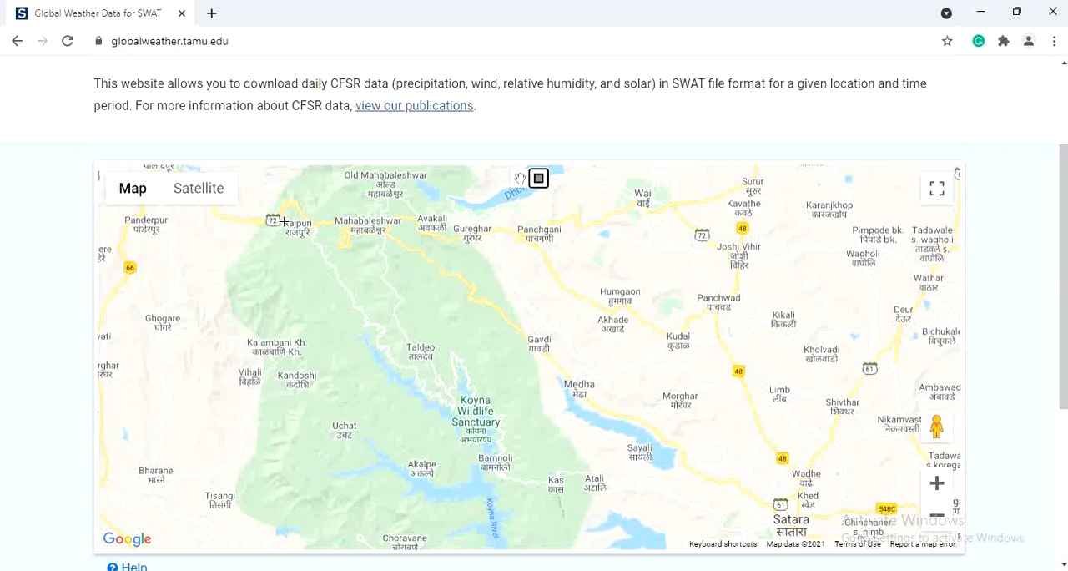
mouse_move(281, 205)
mouse_down()
mouse_move(309, 341)
mouse_move(476, 398)
mouse_move(539, 390)
mouse_up()
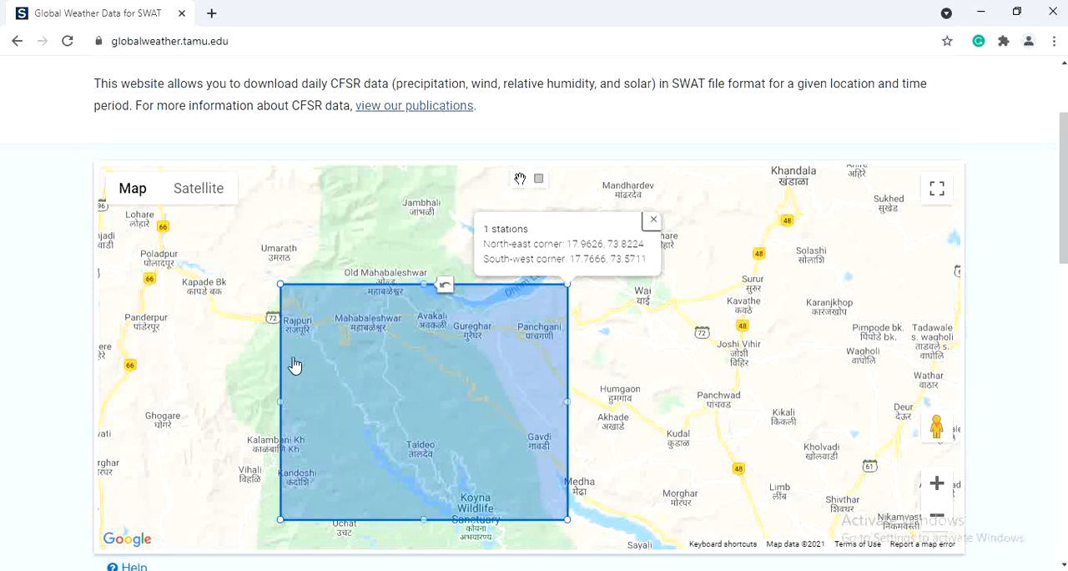
Step: Enter the requester's e-mail address, confirm it in the second field, and submit the weather data request
scroll(528, 503, down, 5)
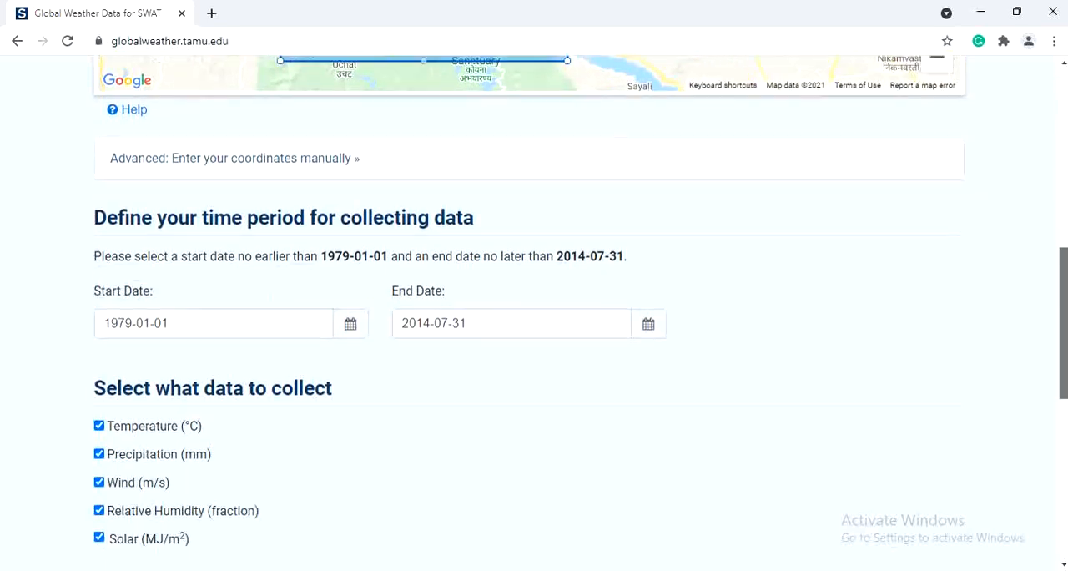
drag(1063, 323, 1064, 339)
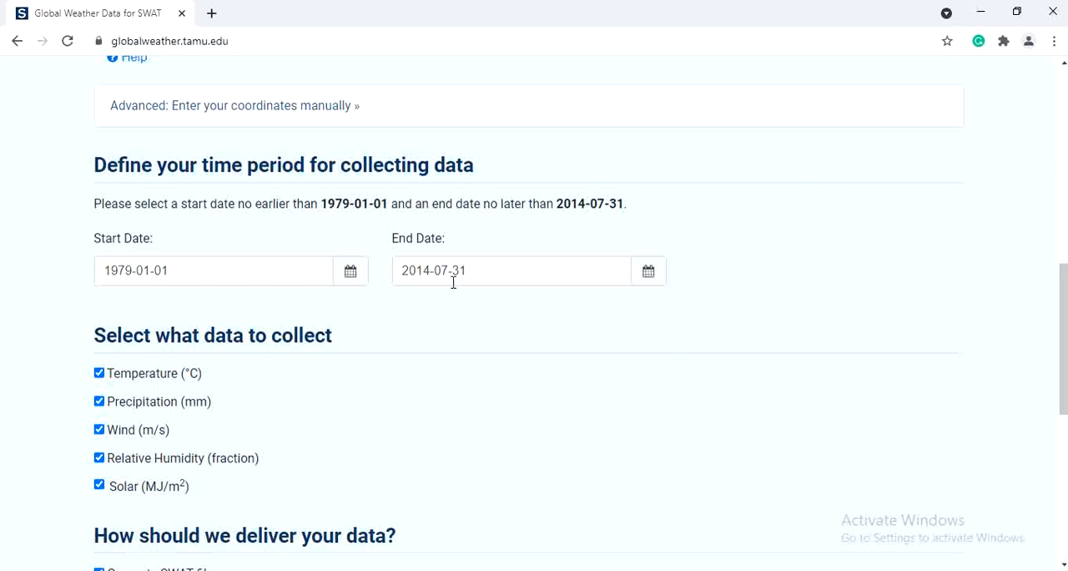
drag(1063, 316, 944, 356)
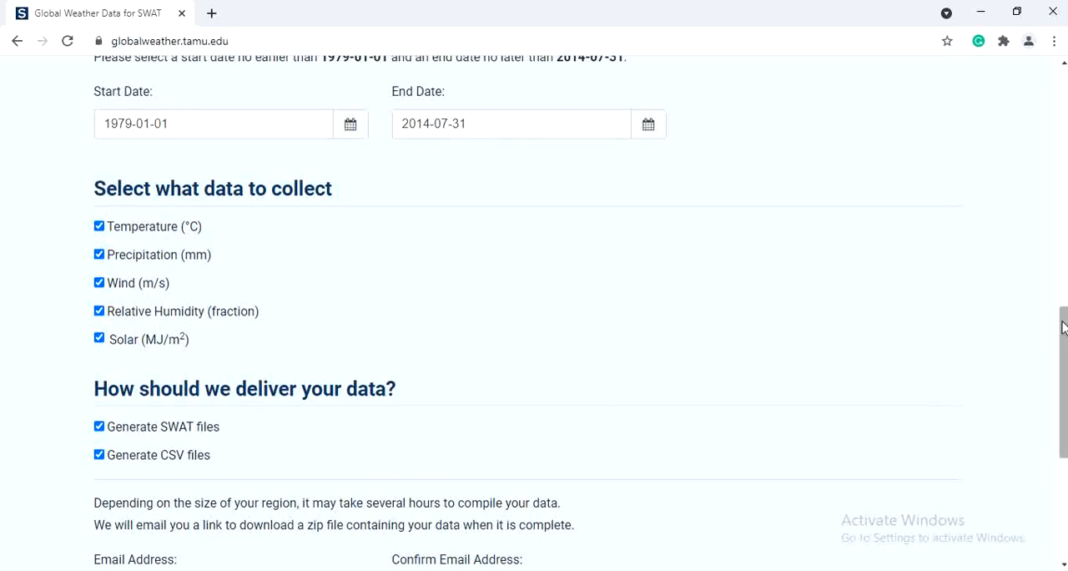
scroll(164, 253, down, 2)
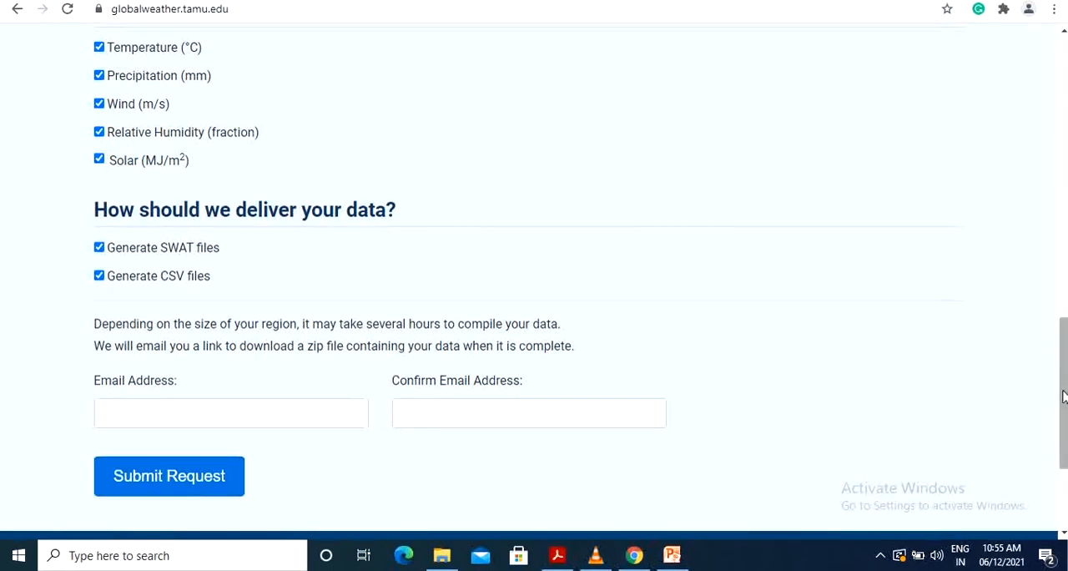
drag(1062, 403, 1062, 432)
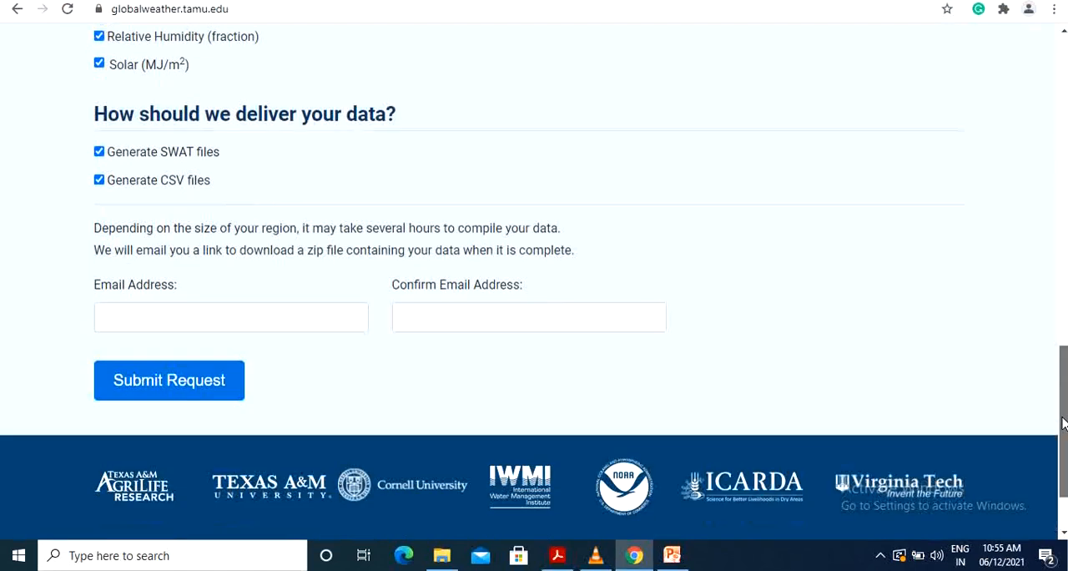
click(159, 323)
key(ctrl+v)
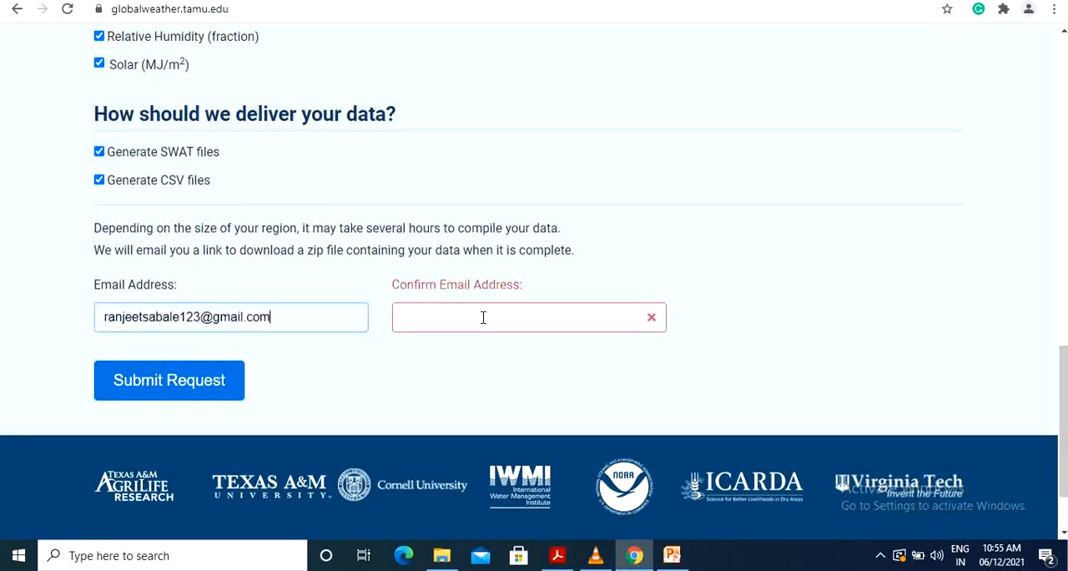
click(482, 317)
click(492, 354)
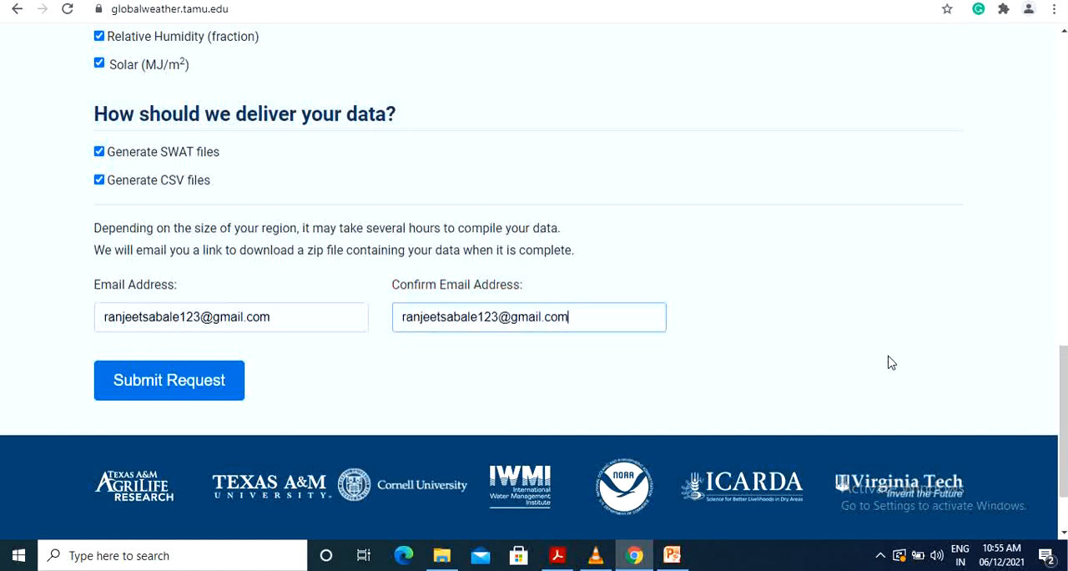
click(213, 392)
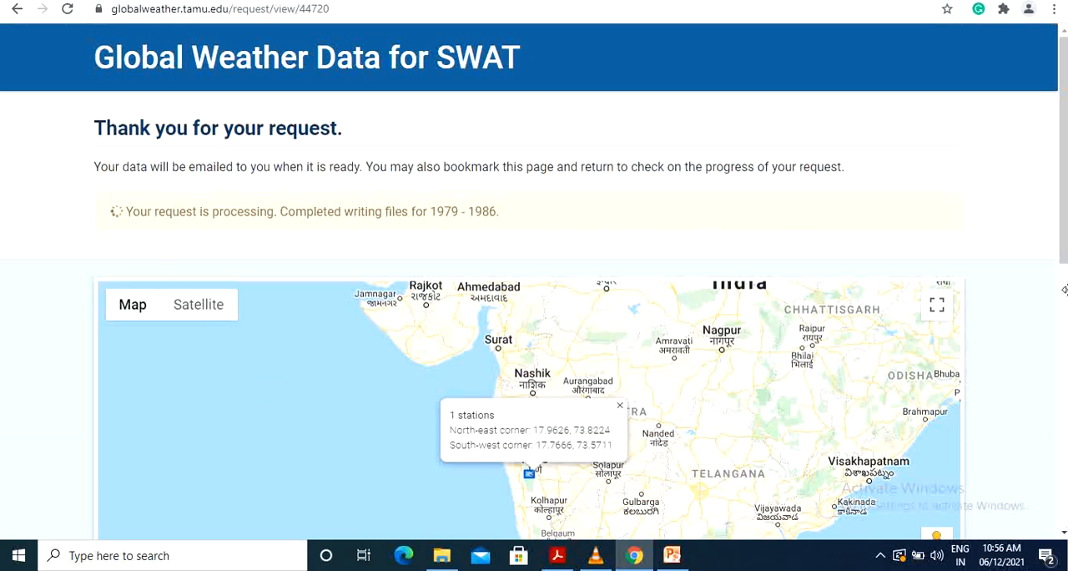
Step: Download the requested weather data archive and paste a copy into the YouTube Training folder on drive D
scroll(985, 338, down, 1)
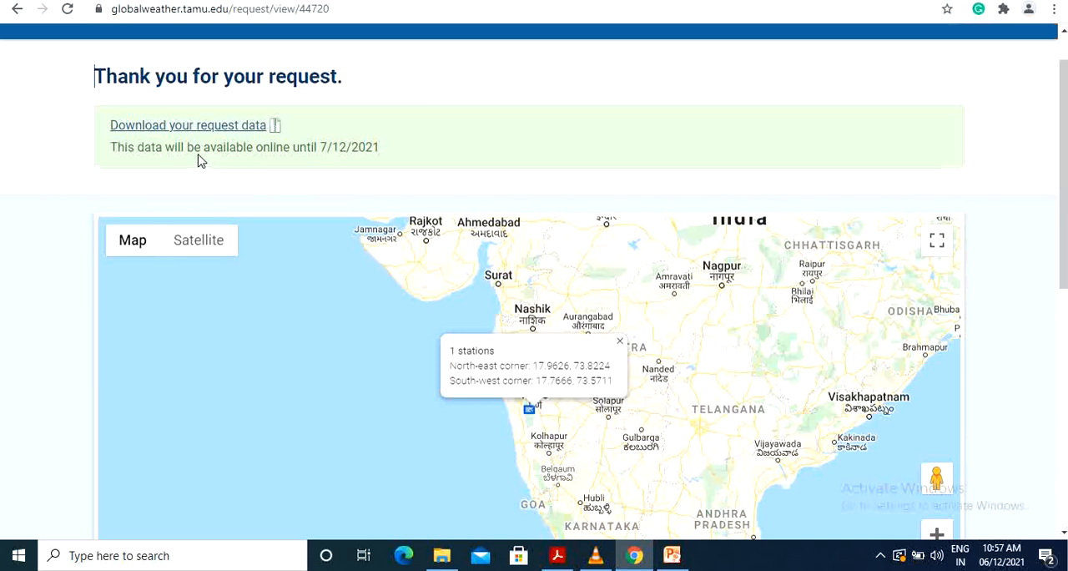
click(223, 126)
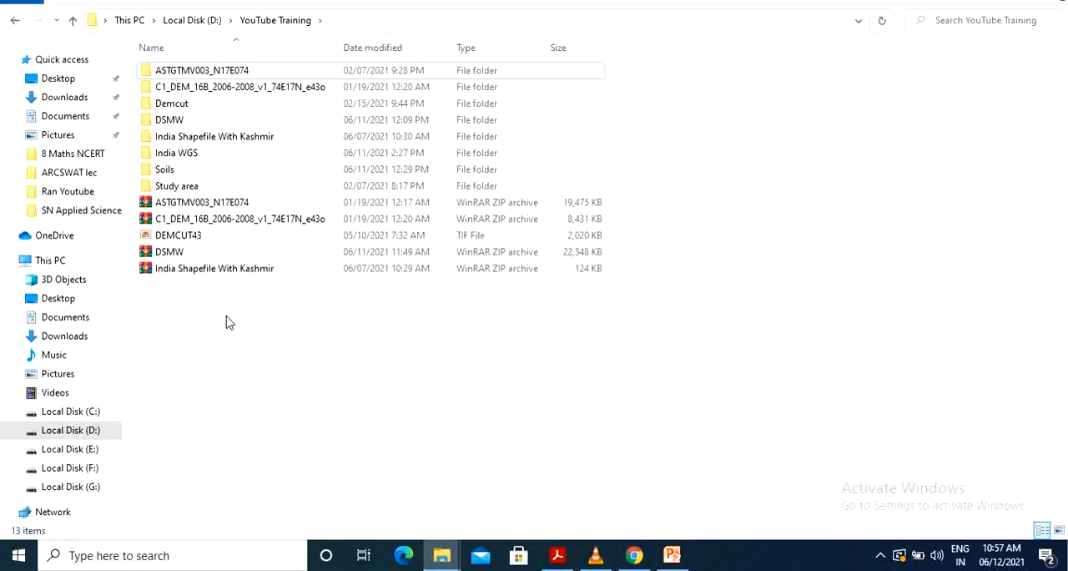
right_click(229, 321)
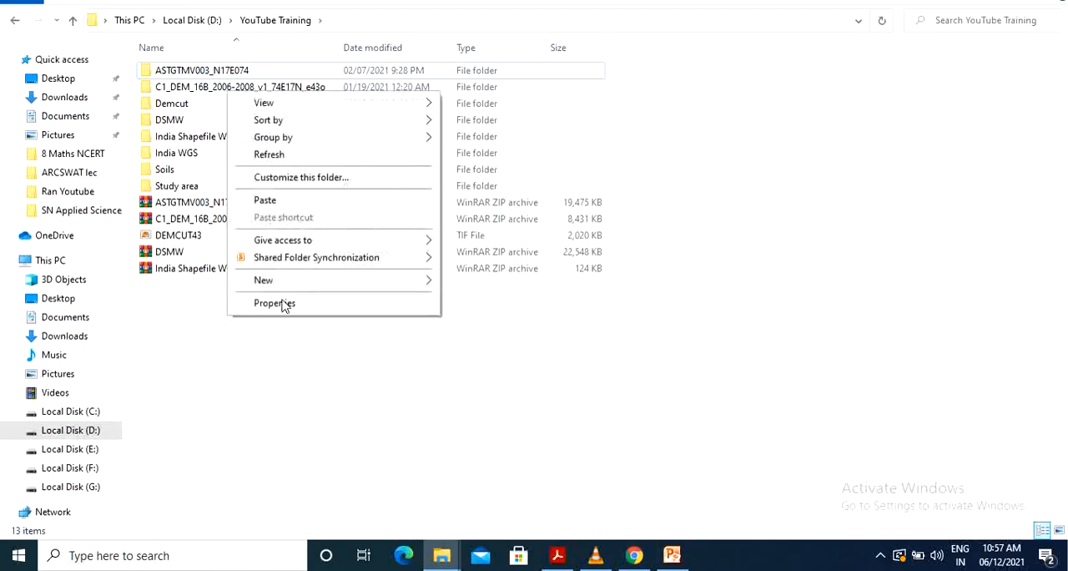
click(279, 201)
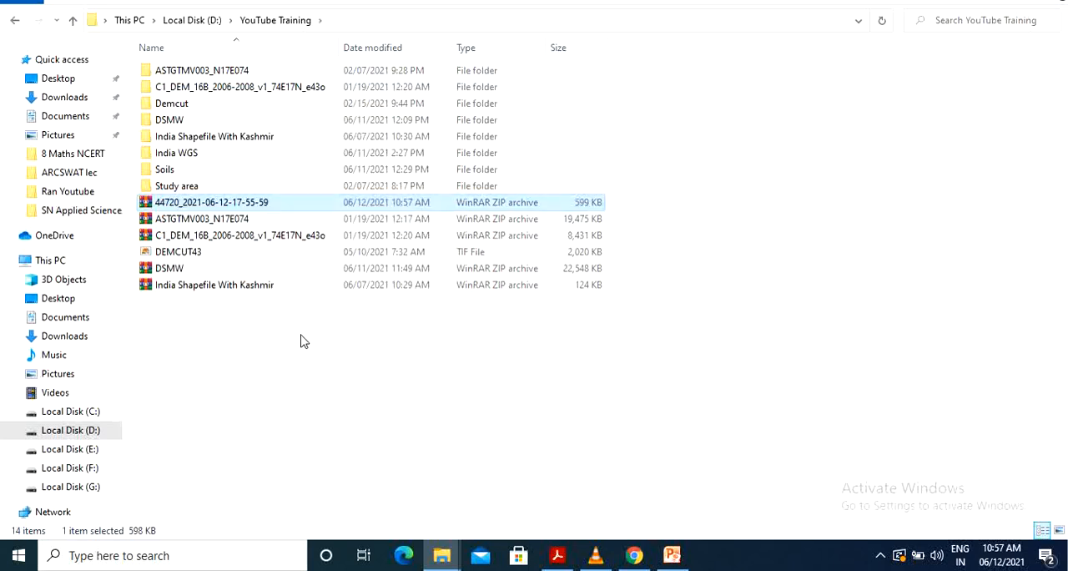
click(302, 365)
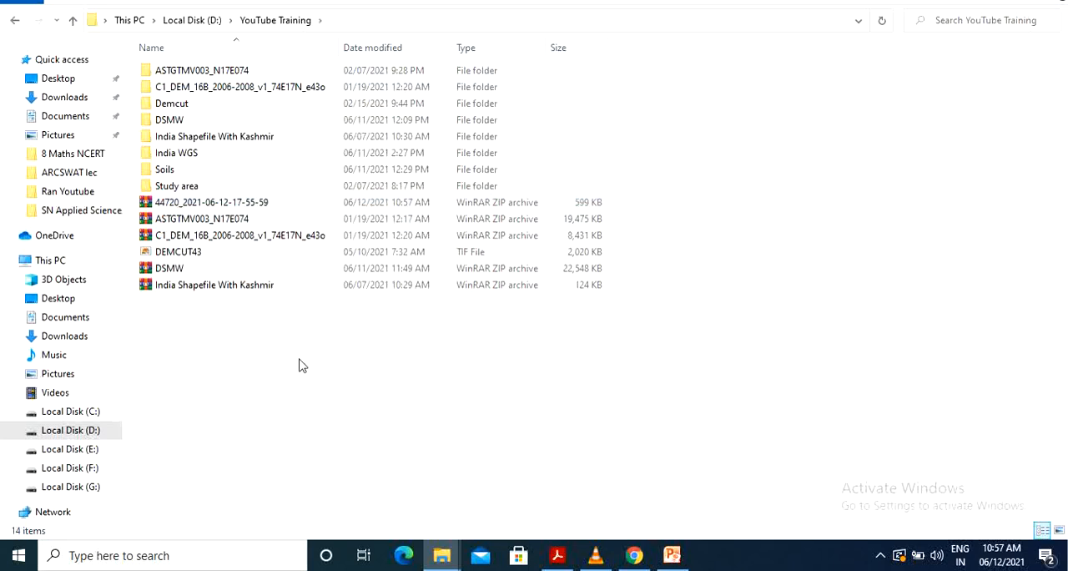
Step: Extract the weather data archive into a folder of the same name and open its inner folder of data files
click(242, 203)
right_click(243, 205)
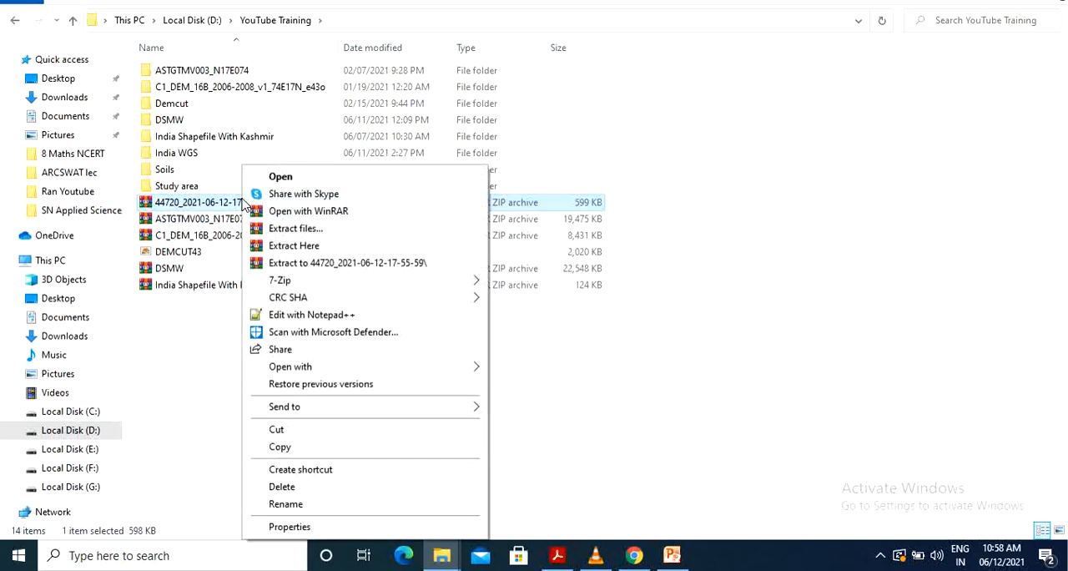
click(382, 263)
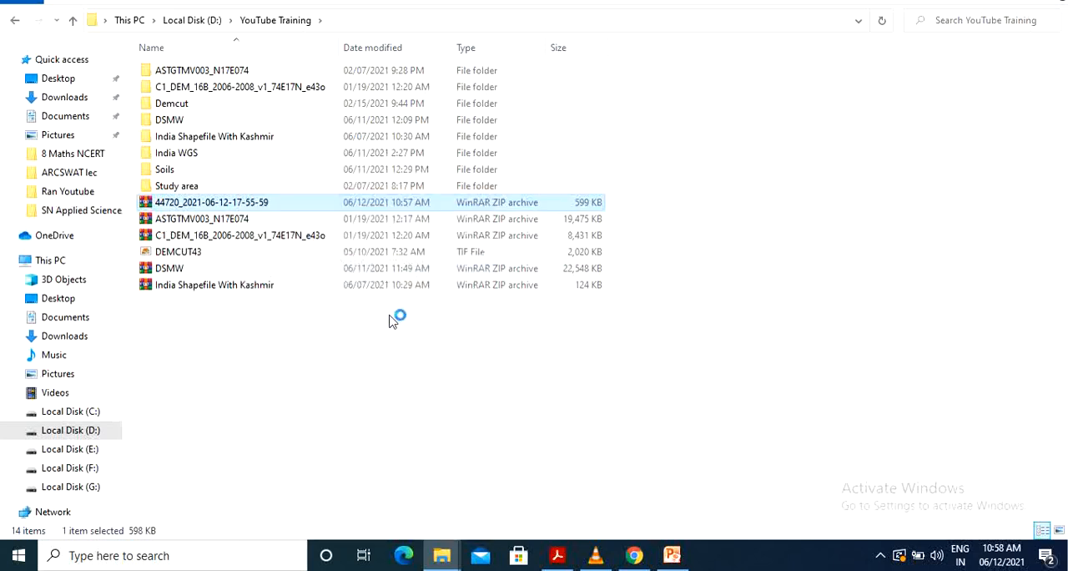
click(403, 400)
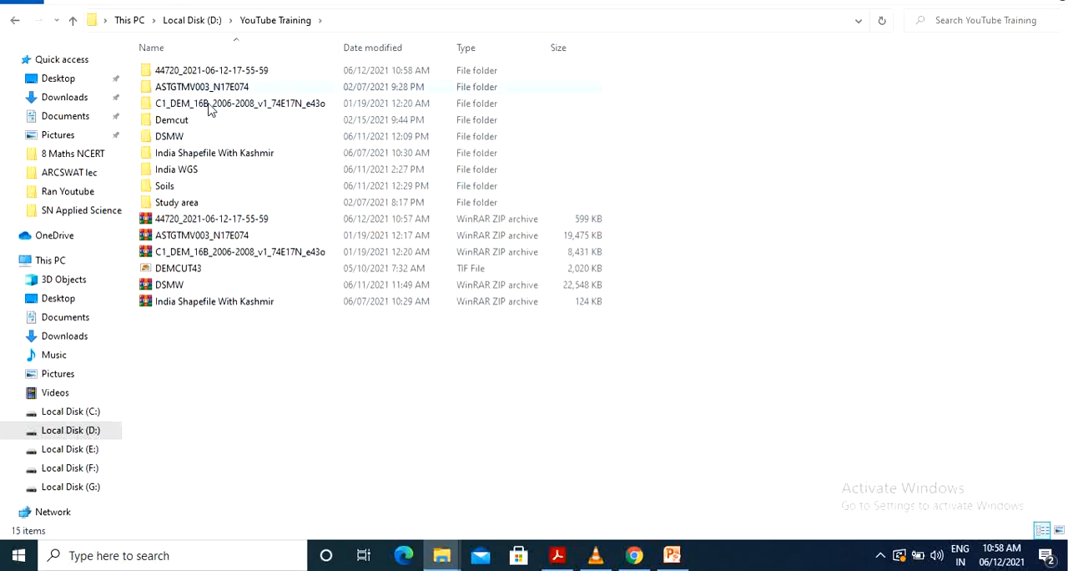
double_click(246, 75)
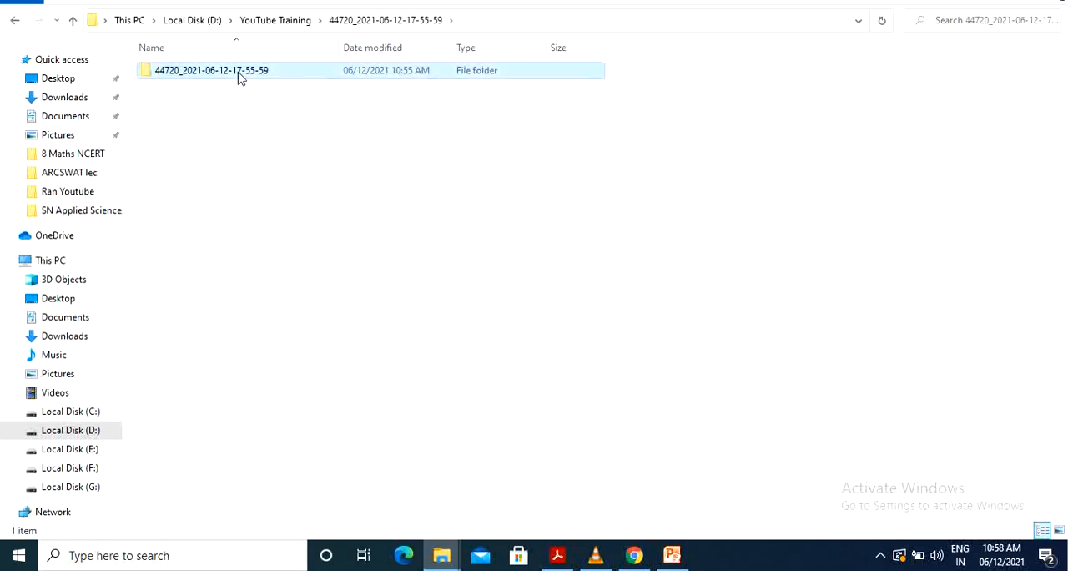
double_click(240, 74)
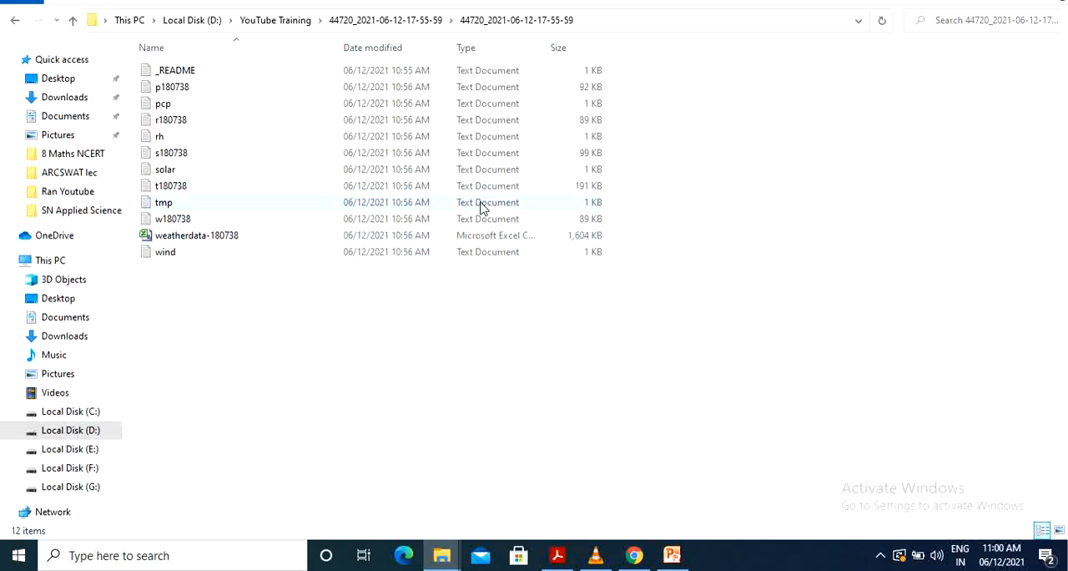
Step: Switch to Chrome, open the NASA POWER site from the search results, and launch the POWER Data Access Viewer
key(alt+Tab)
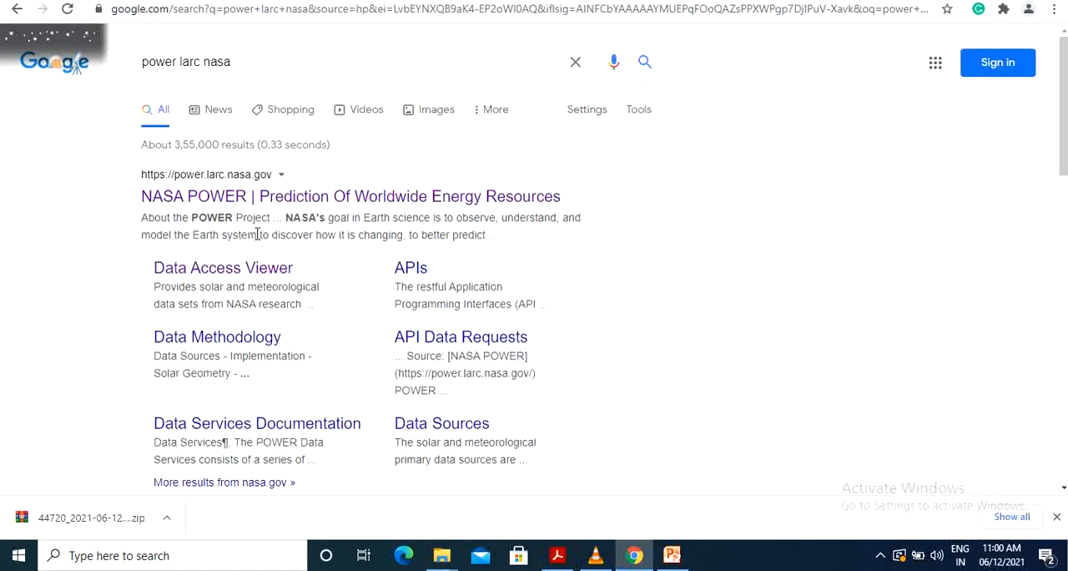
click(382, 198)
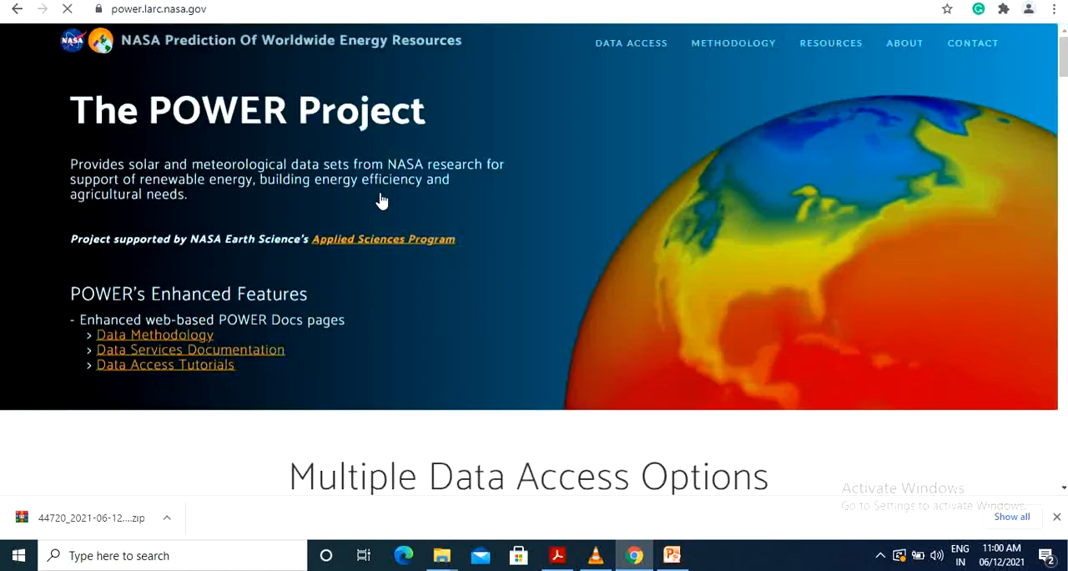
scroll(615, 203, down, 5)
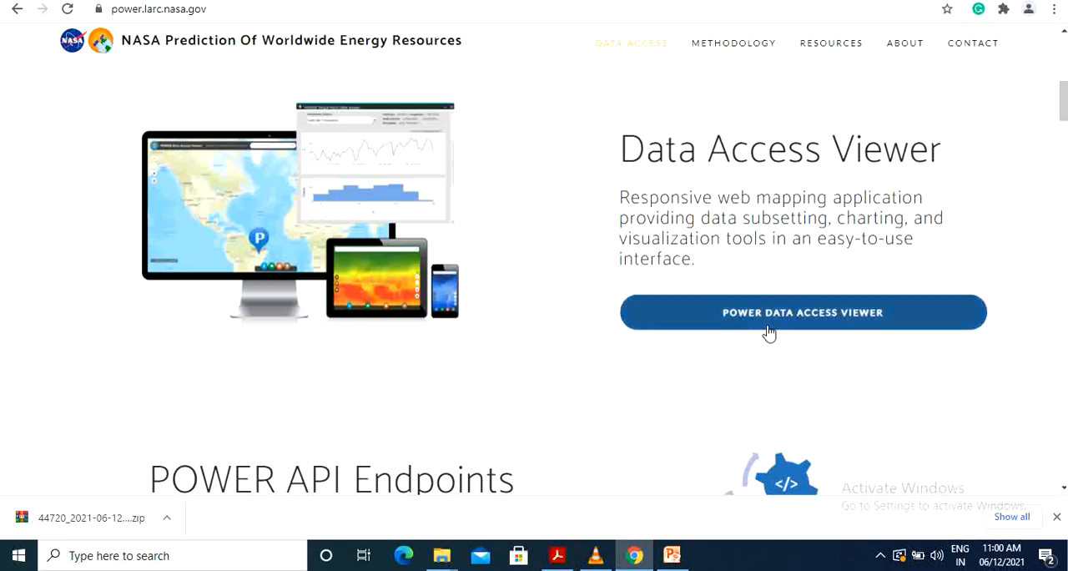
click(863, 323)
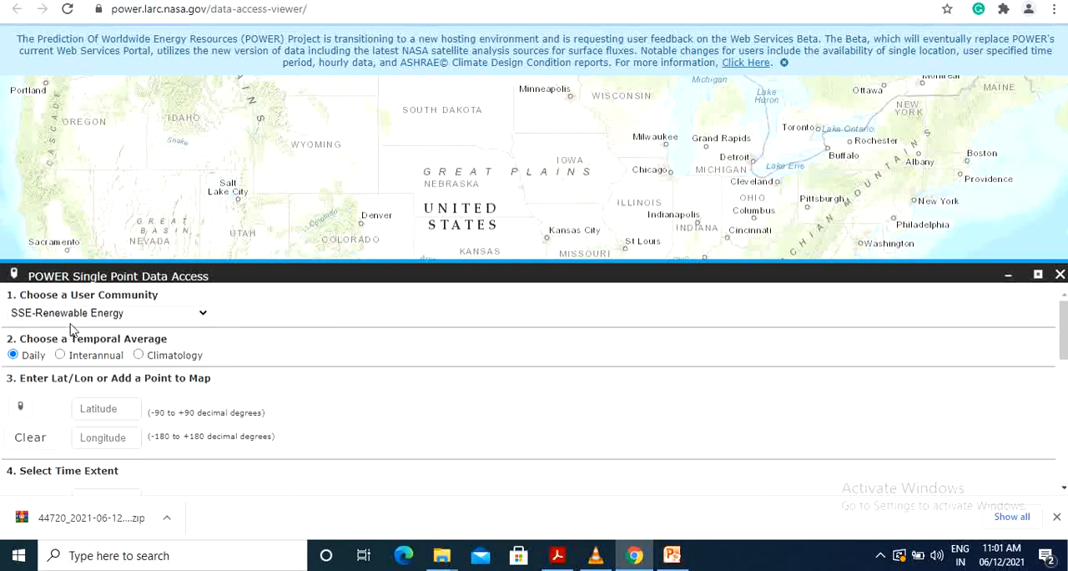
Step: Choose Agroclimatology as the user community for the single point data request
click(103, 316)
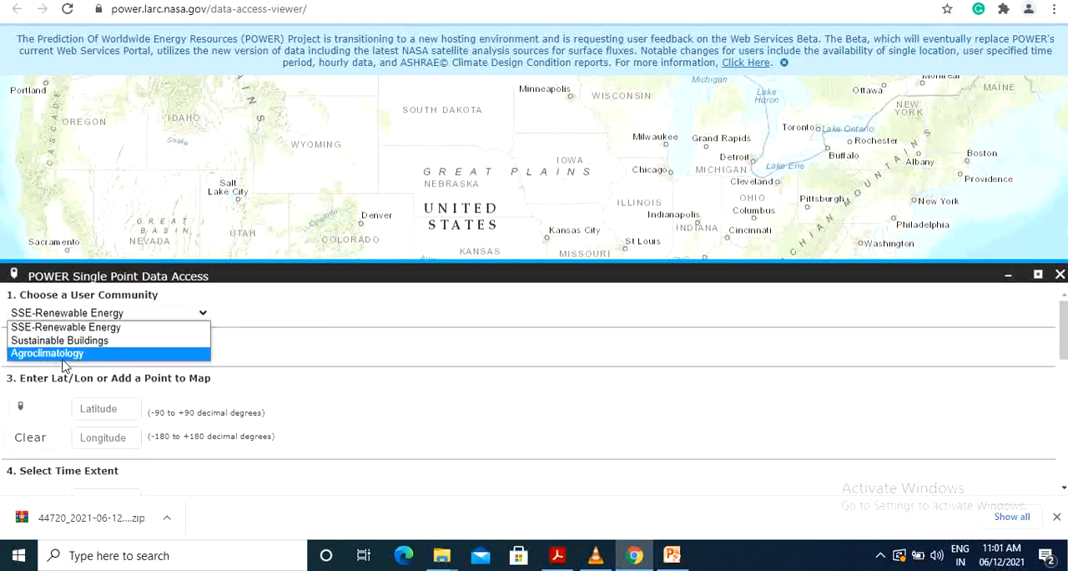
click(80, 355)
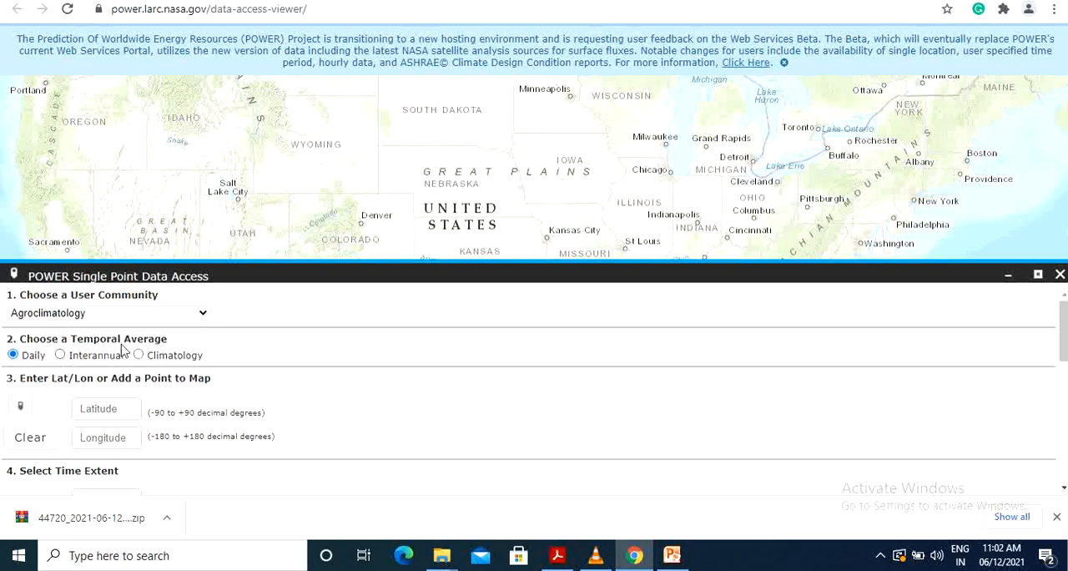
scroll(241, 367, down, 3)
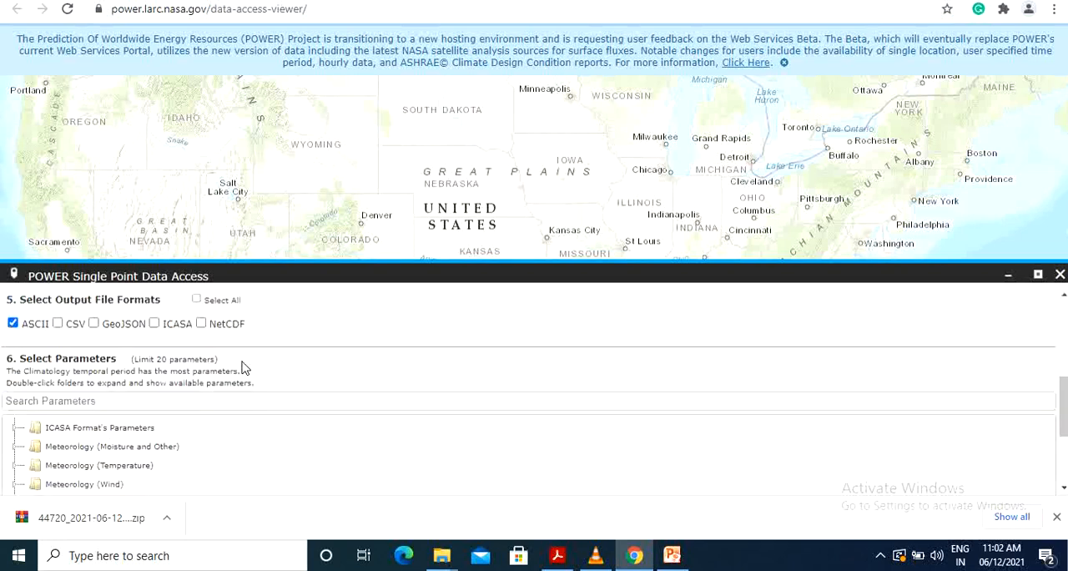
scroll(241, 300, up, 3)
Step: Add a data point on the map just south of Mahabaleshwar, at about latitude 17.8784, longitude 73.6368
click(85, 412)
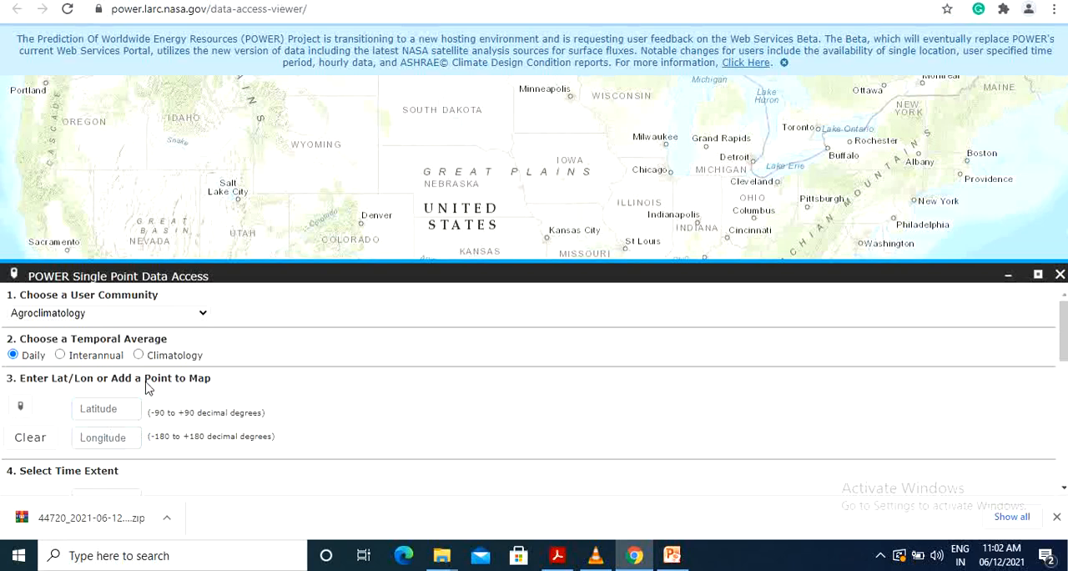
click(20, 408)
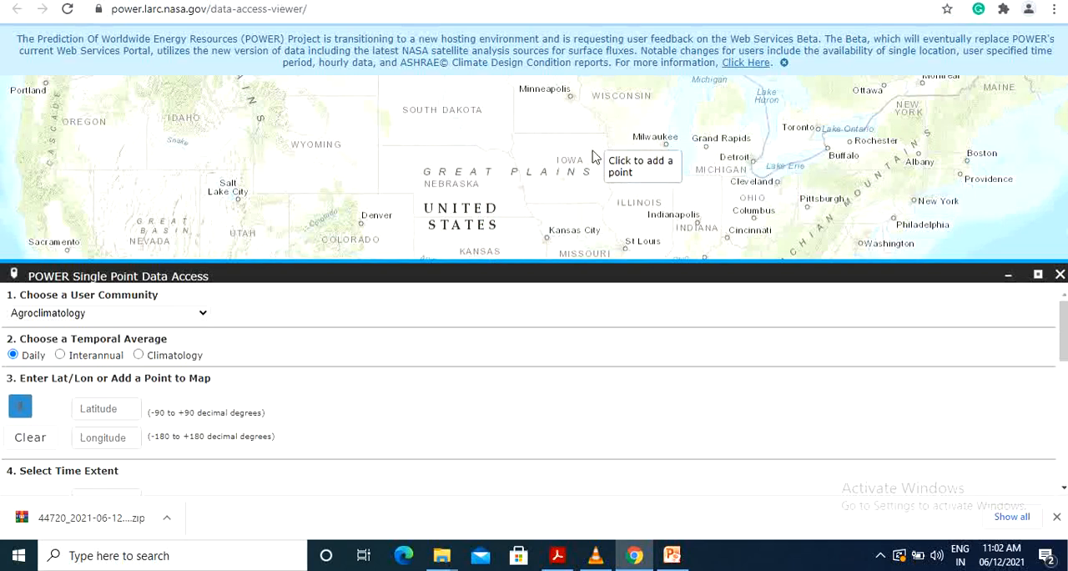
scroll(592, 157, up, 2)
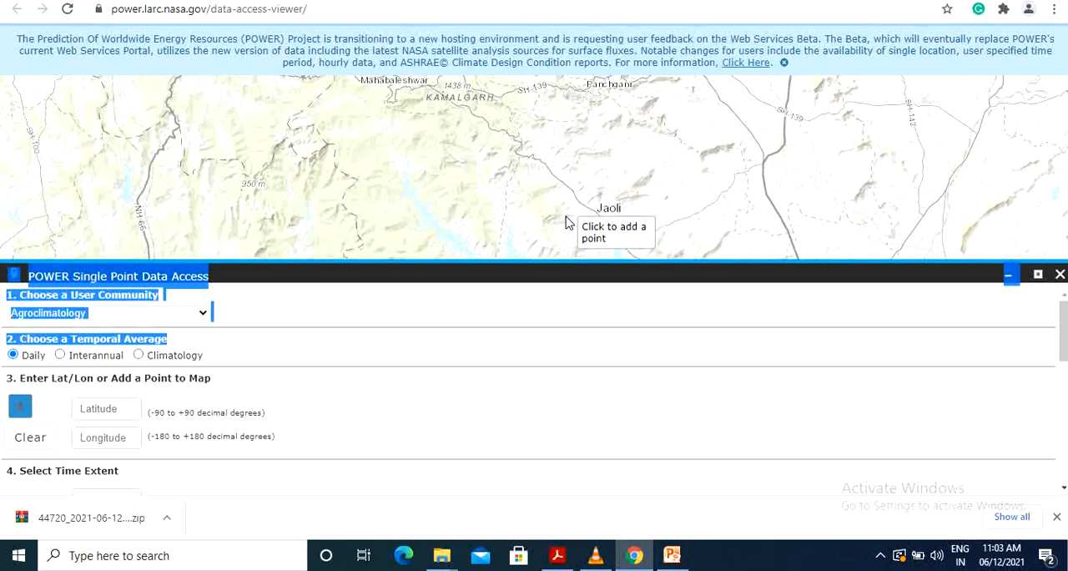
click(402, 138)
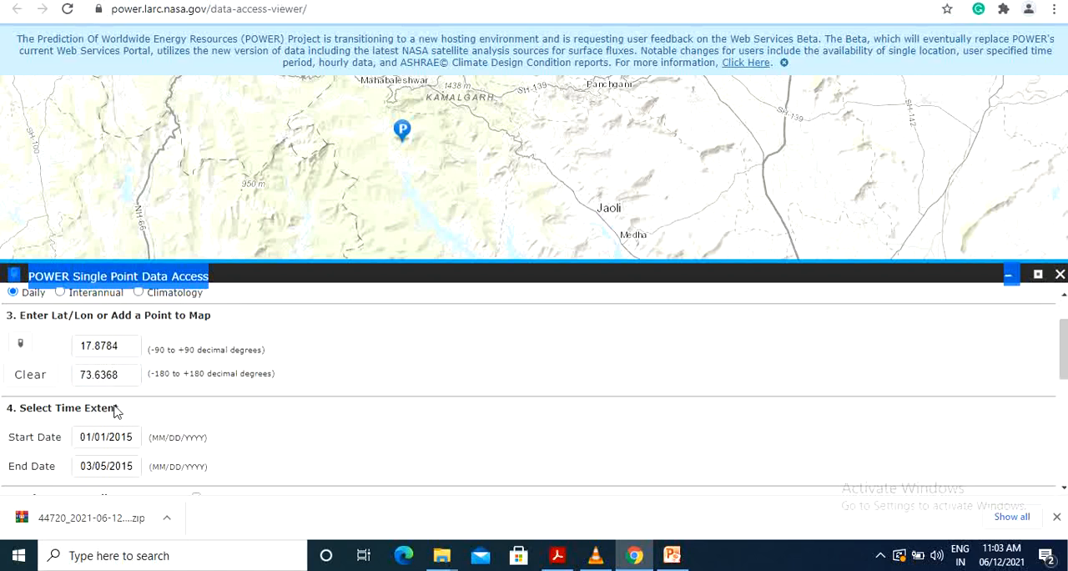
Step: Set the time extent from 01/01/2010 to 31/12/2020 and add CSV to the output file formats
click(1062, 491)
click(1062, 491)
click(81, 374)
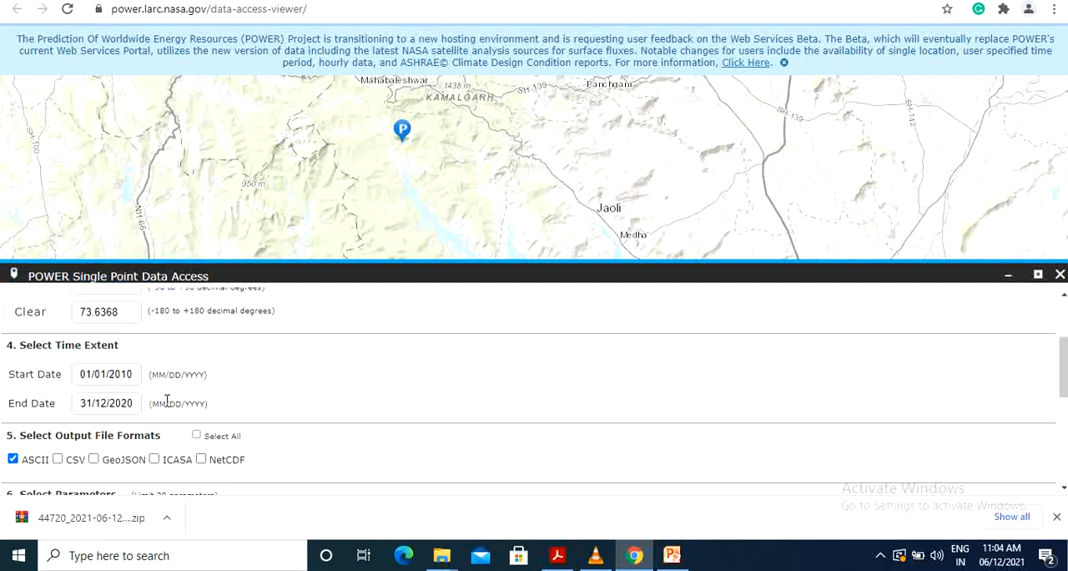
click(57, 460)
Step: Expand the Meteorology (Moisture and Other) parameters and select Precipitation
drag(1062, 390, 1062, 437)
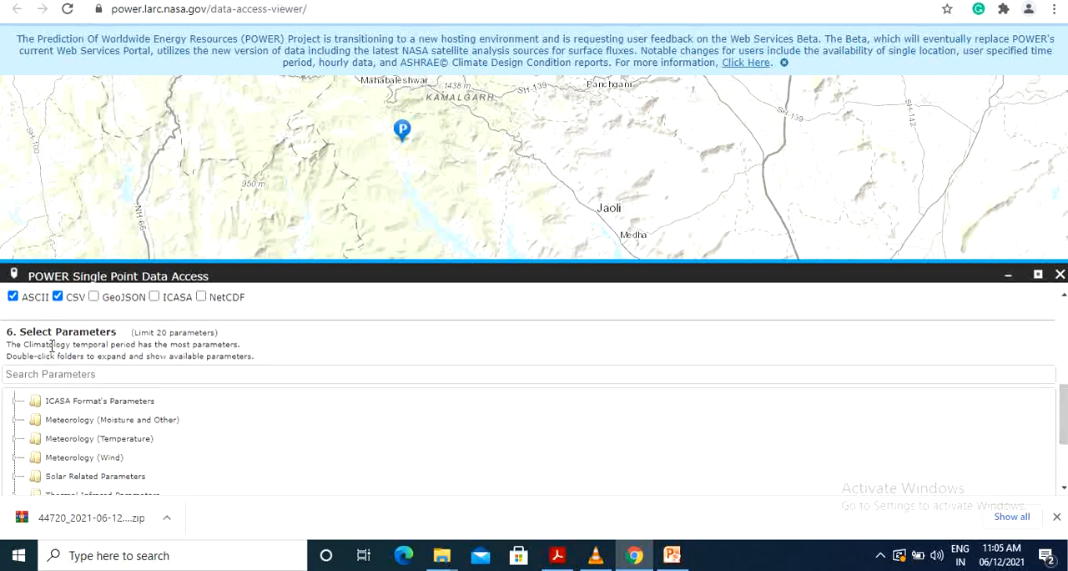
scroll(156, 400, down, 3)
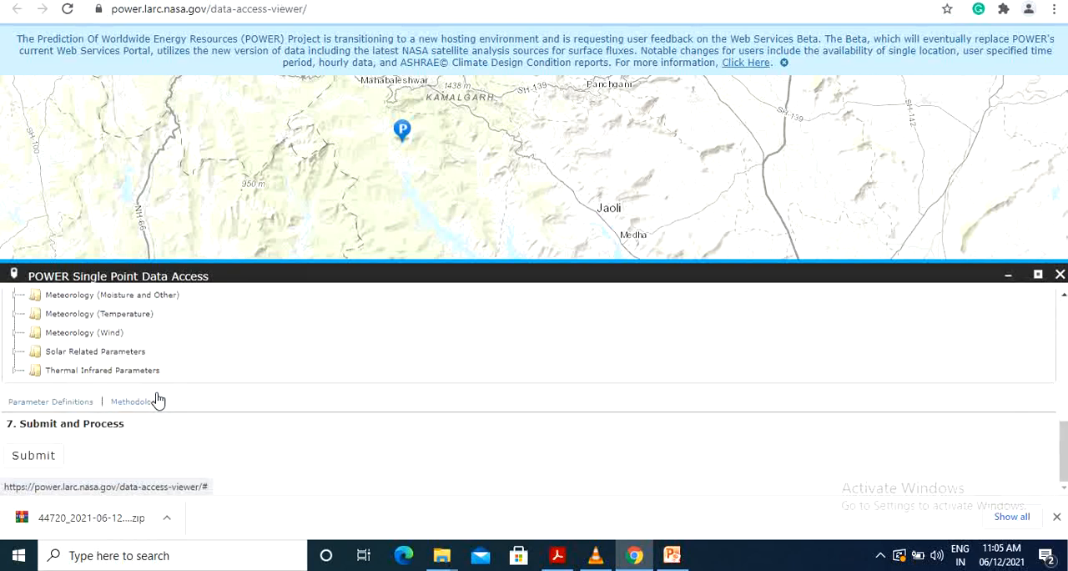
scroll(165, 395, up, 6)
scroll(164, 395, down, 3)
click(34, 298)
click(52, 313)
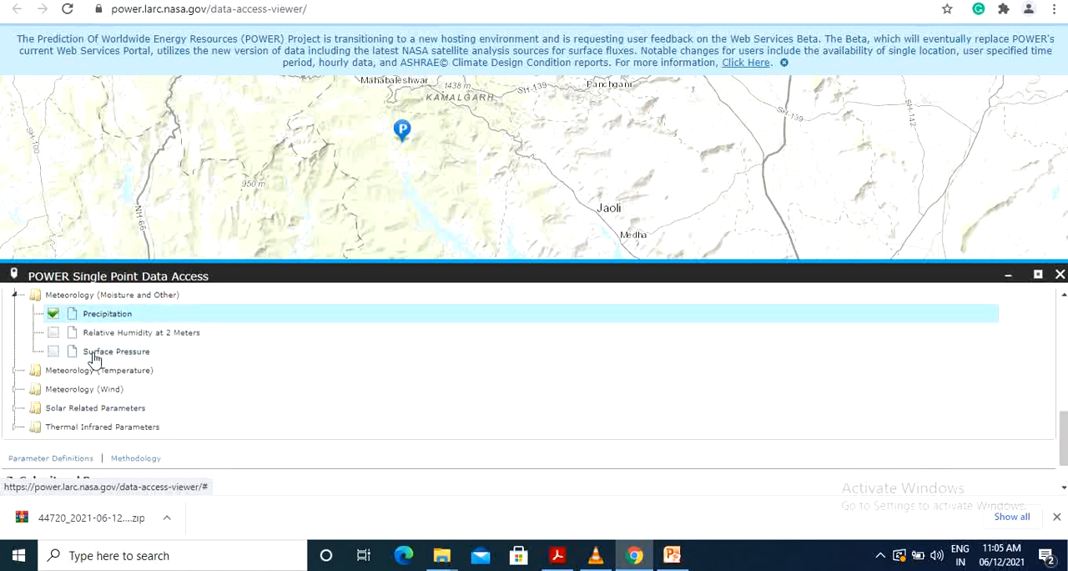
Step: Add Relative Humidity at 2 Meters and the Maximum and Minimum Temperature at 2 Meters to the requested parameters
click(52, 332)
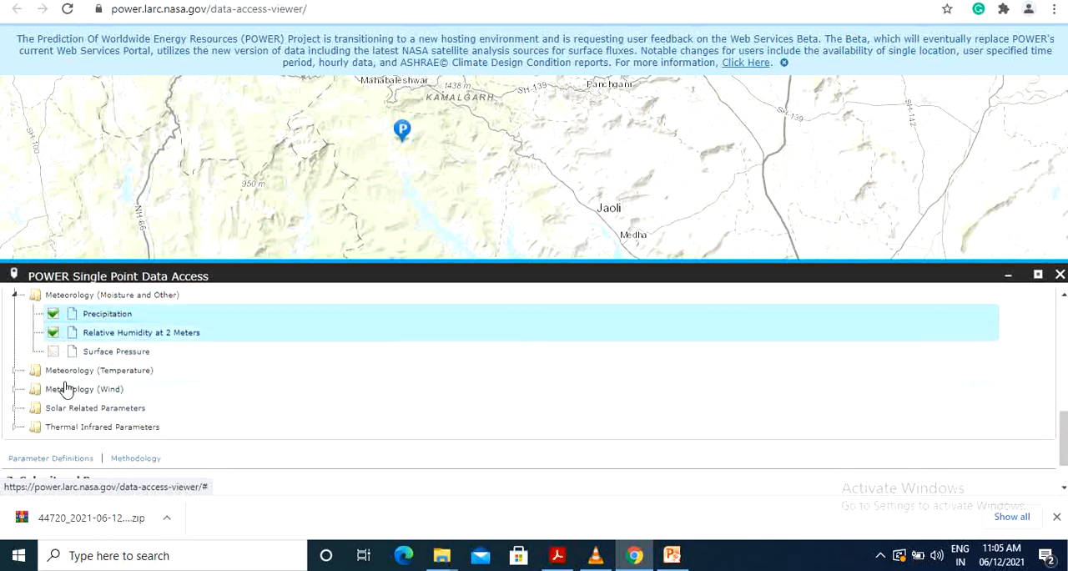
click(60, 376)
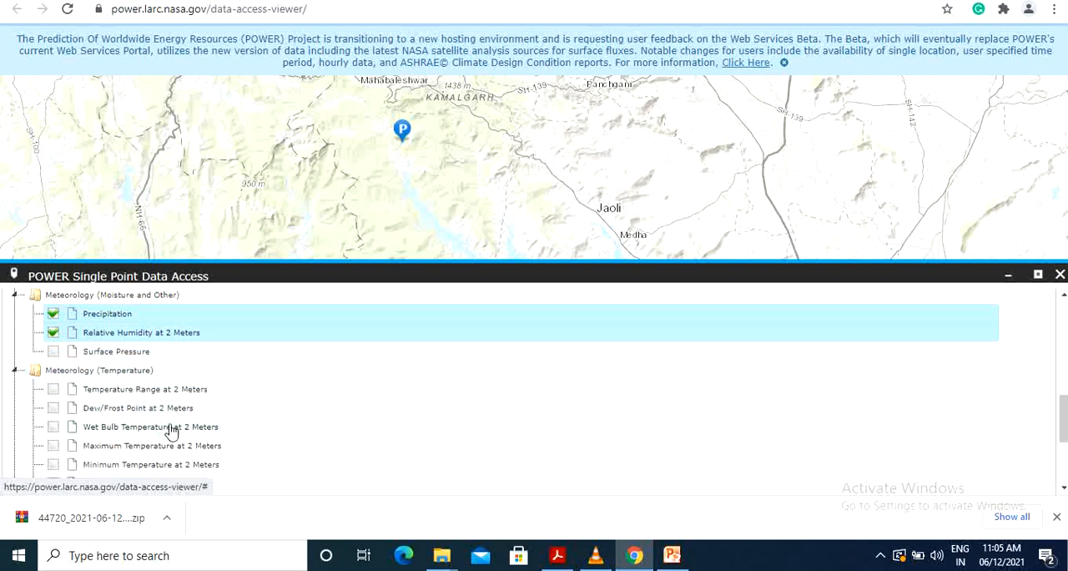
scroll(181, 427, down, 2)
scroll(159, 380, up, 2)
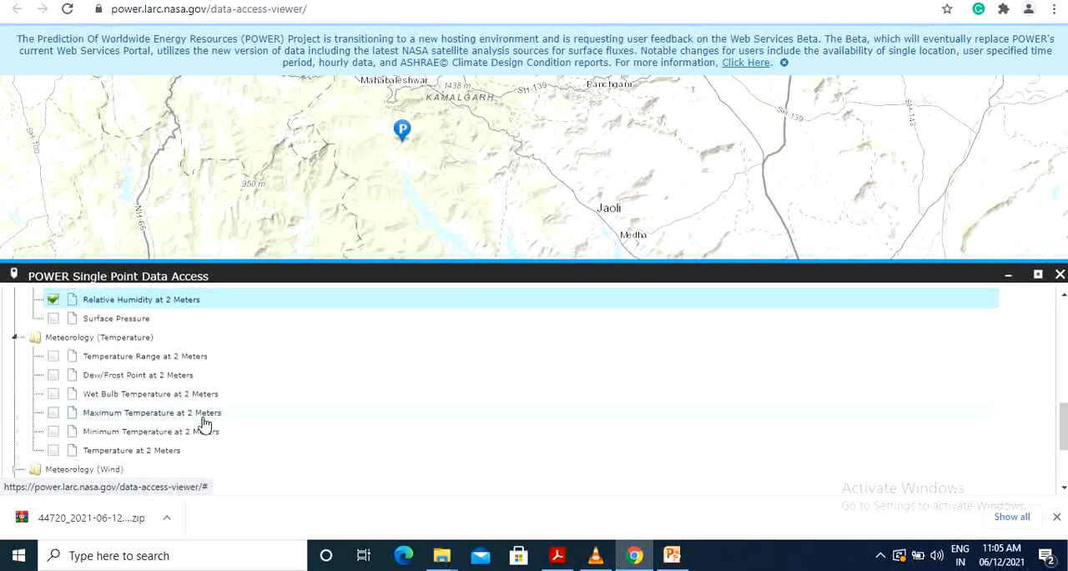
click(53, 412)
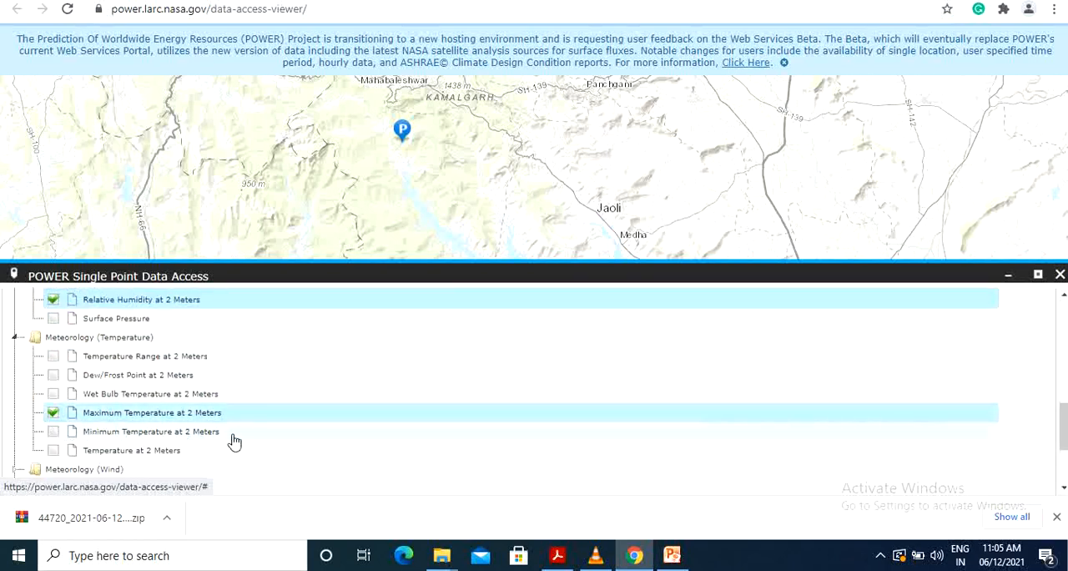
click(53, 431)
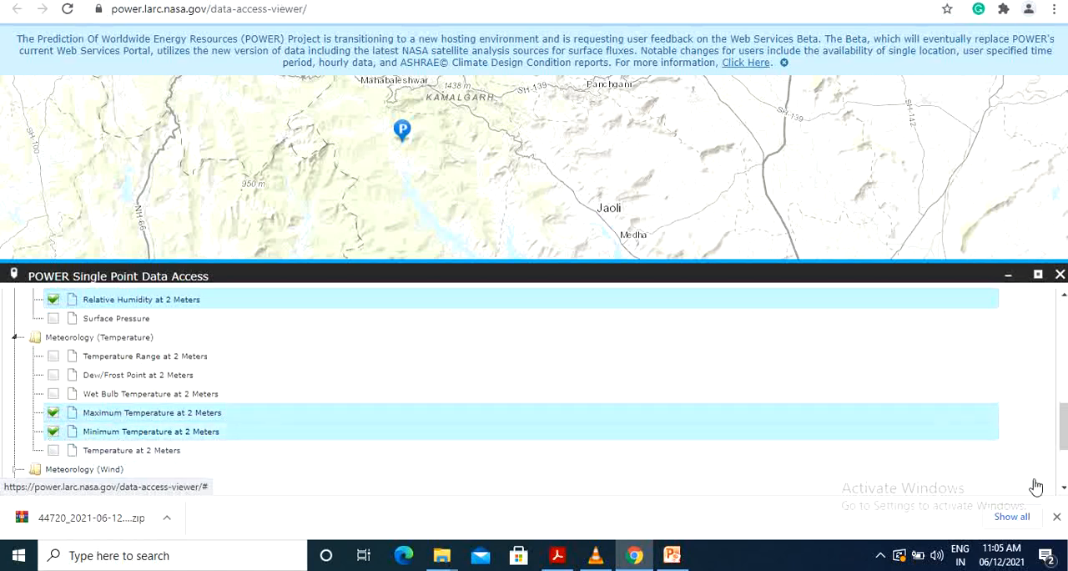
Step: Add Wind Speed at 2 Meters and All Sky Insolation Incident on a Horizontal Surface to the requested parameters
scroll(1061, 492, down, 2)
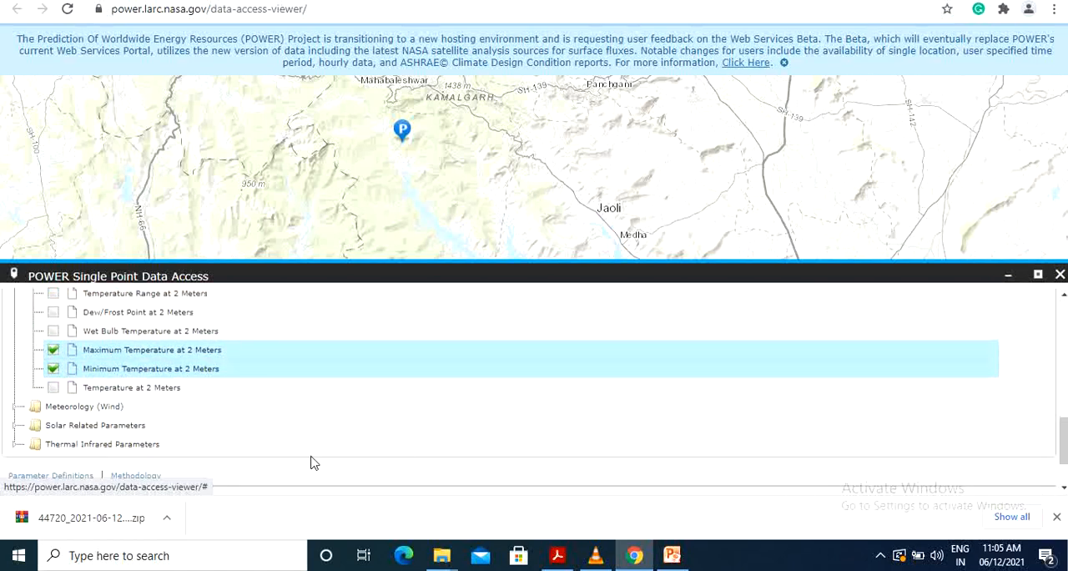
click(52, 406)
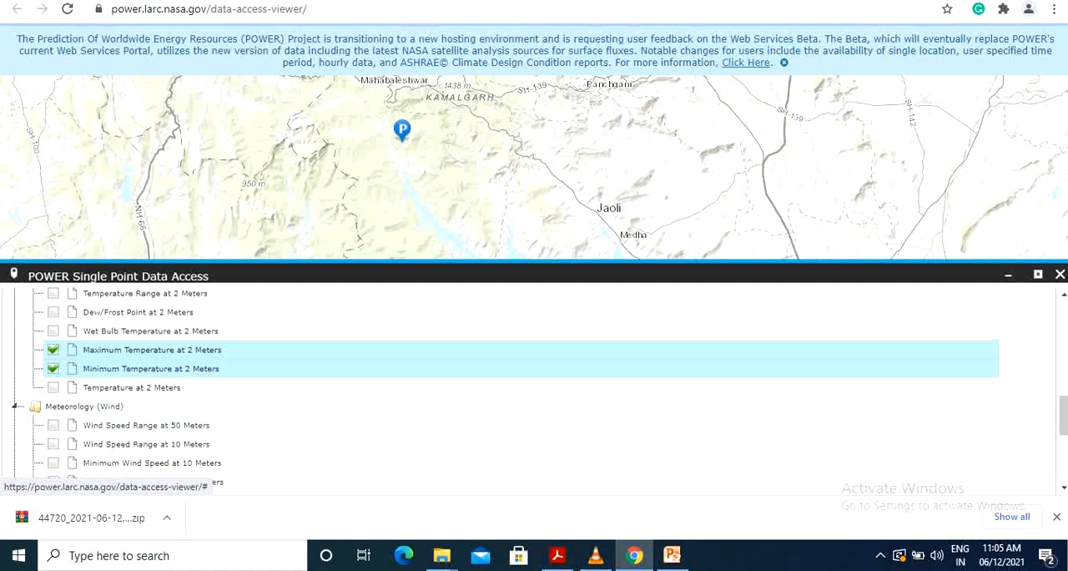
scroll(100, 455, down, 4)
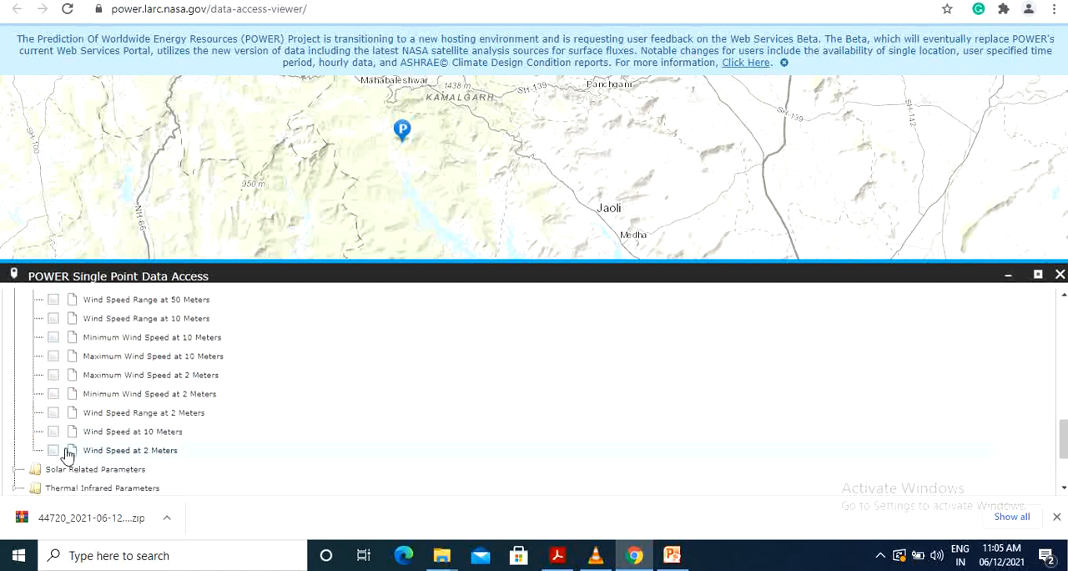
click(54, 450)
click(102, 470)
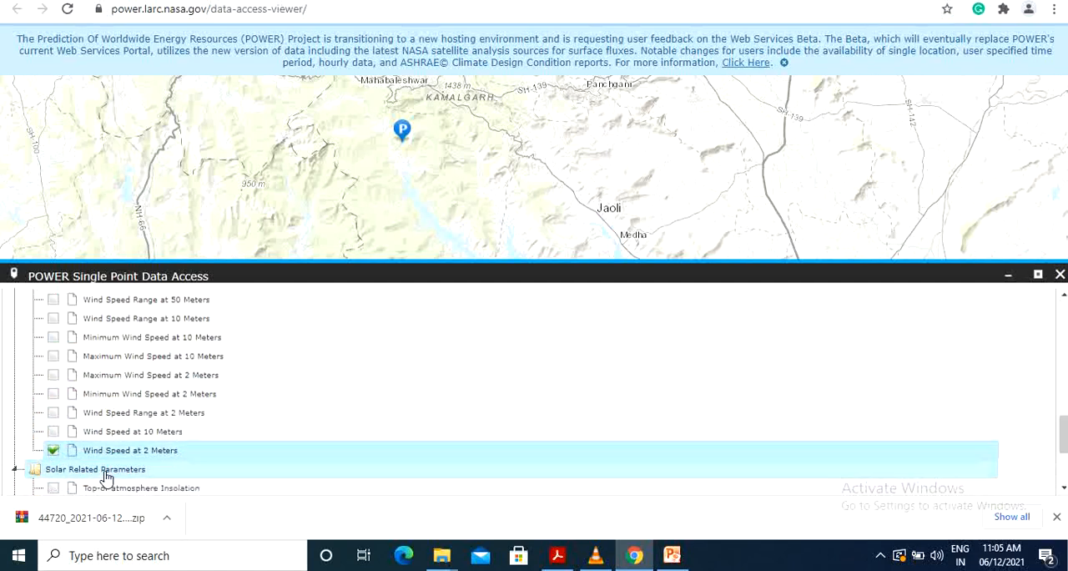
scroll(213, 463, down, 2)
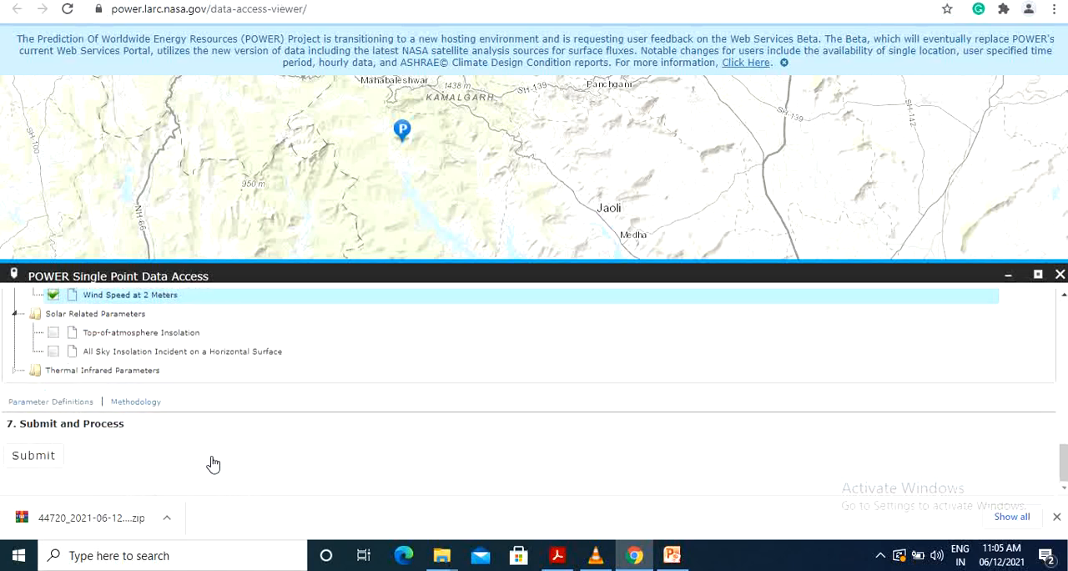
click(85, 357)
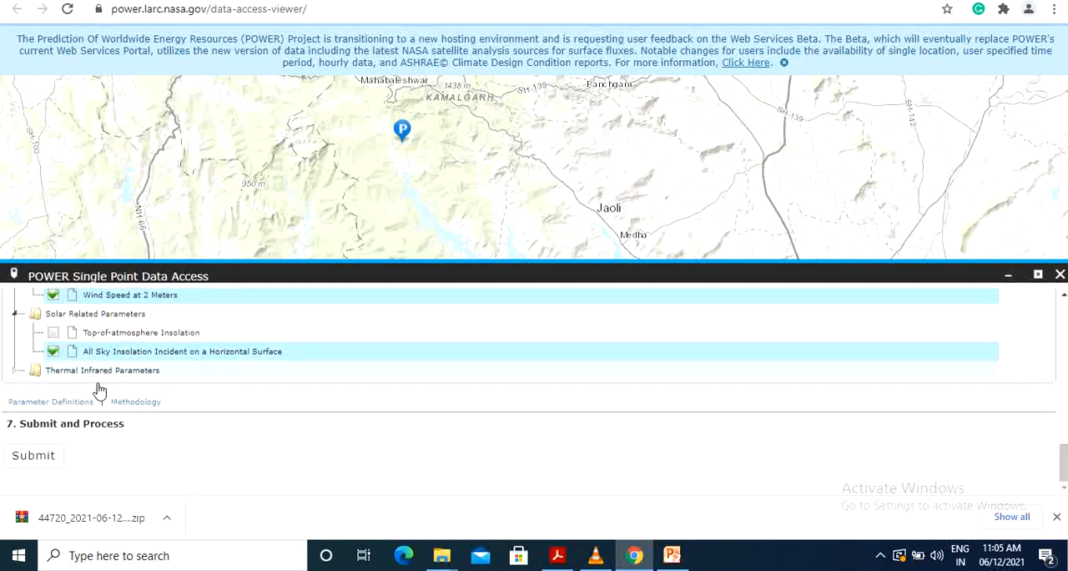
Step: Submit the single point data request and download its CSV output file
click(44, 461)
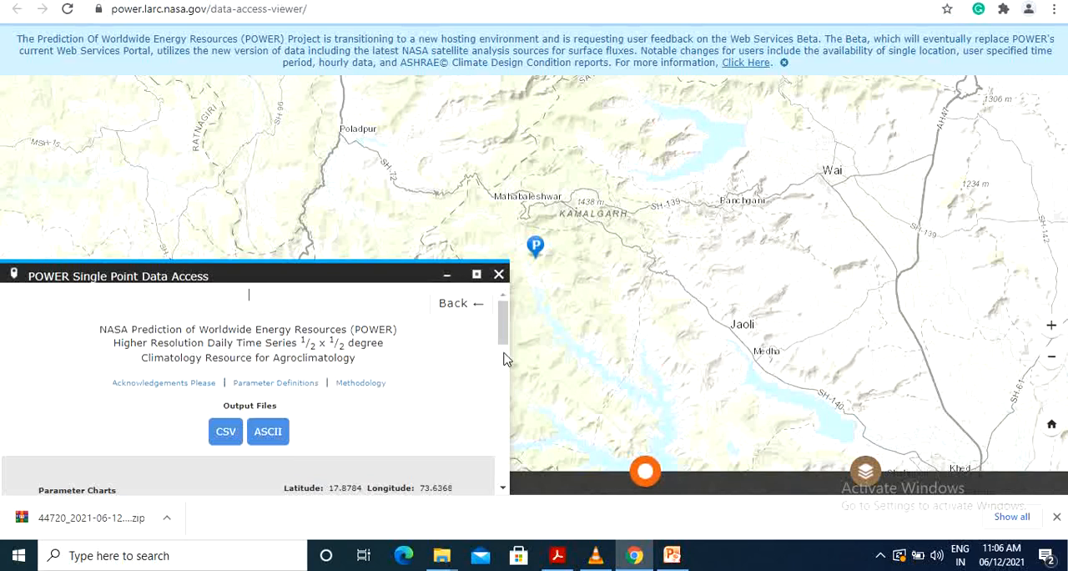
click(225, 432)
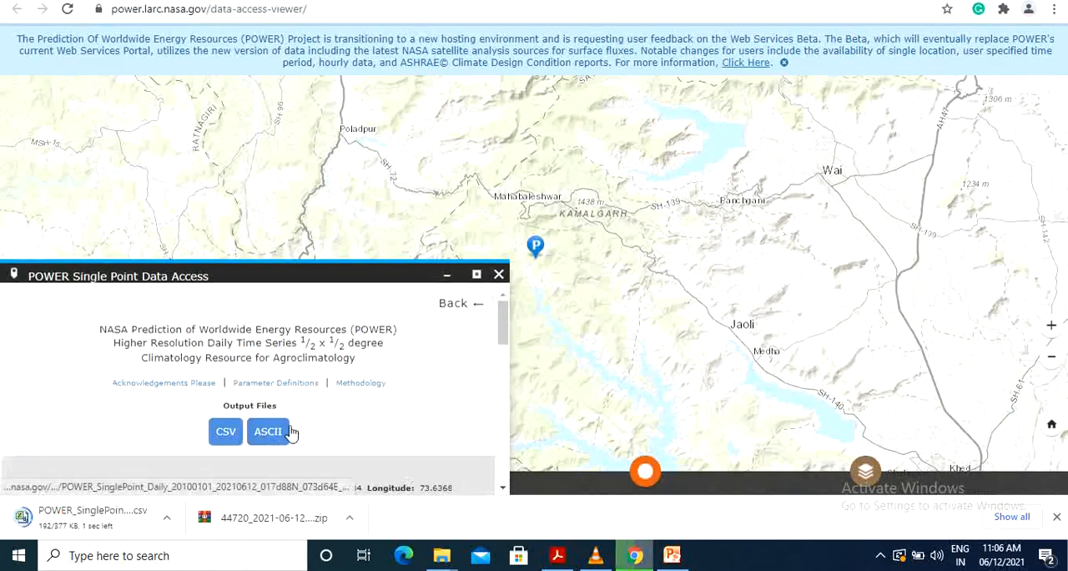
Step: Open the ASCII output file and examine its header, parameter list and daily weather records
click(291, 432)
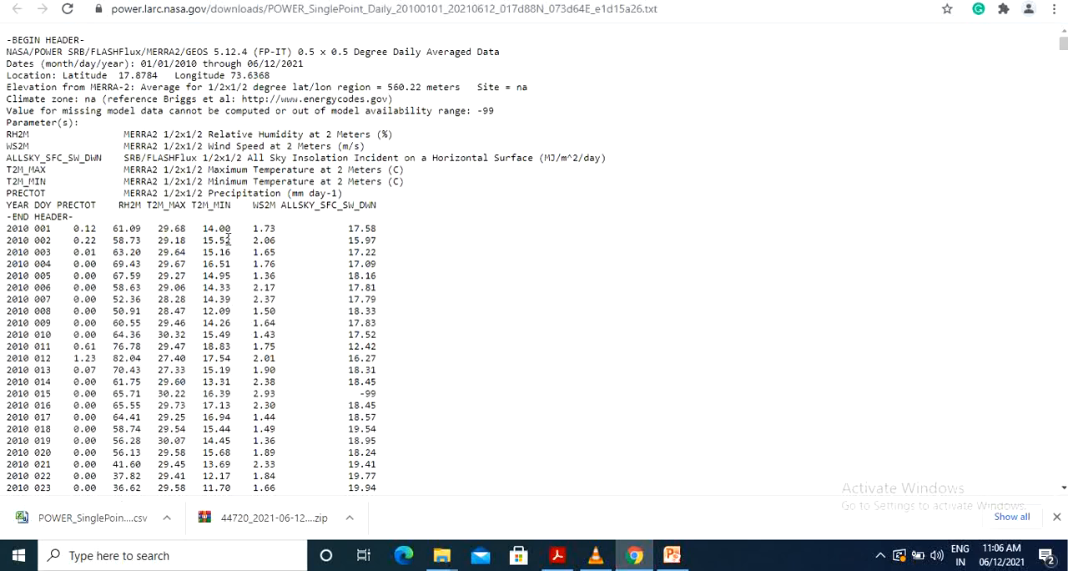
scroll(410, 196, down, 5)
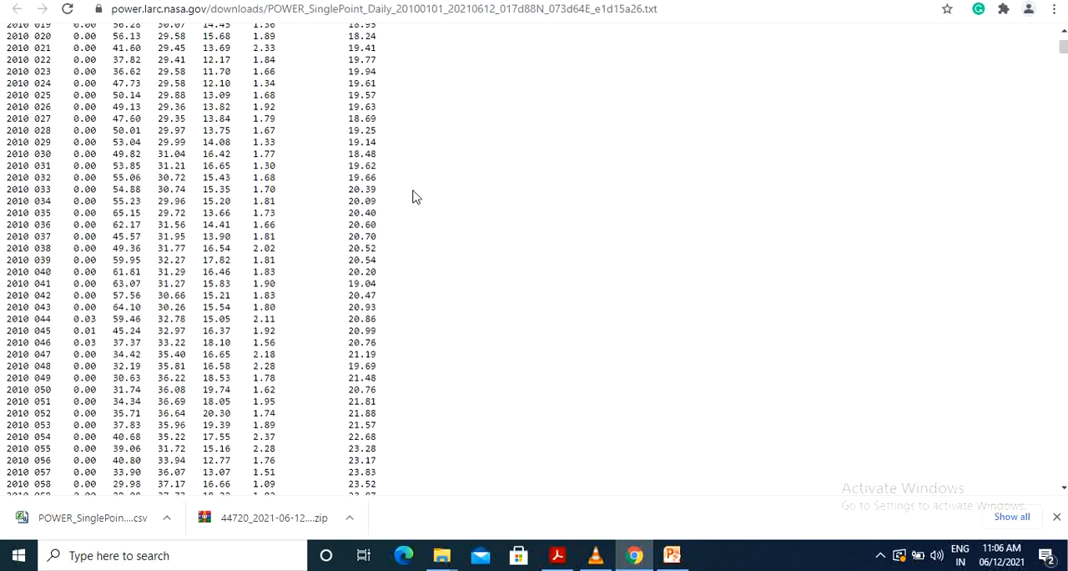
scroll(412, 196, up, 5)
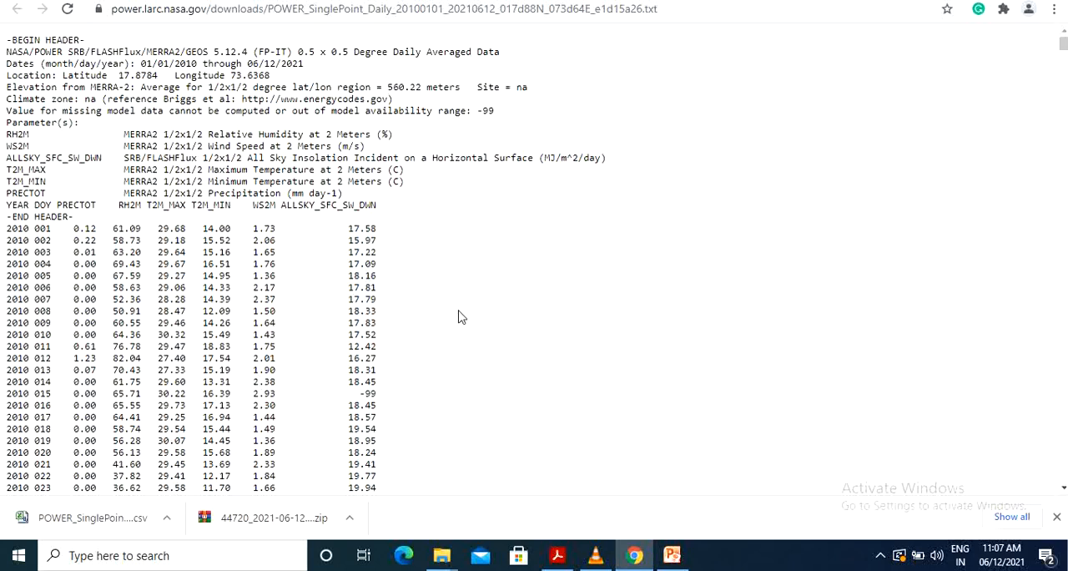
scroll(460, 313, down, 5)
scroll(460, 312, up, 5)
Step: Switch to File Explorer and view the downloaded POWER CSV file in the YouTube Training folder
click(363, 238)
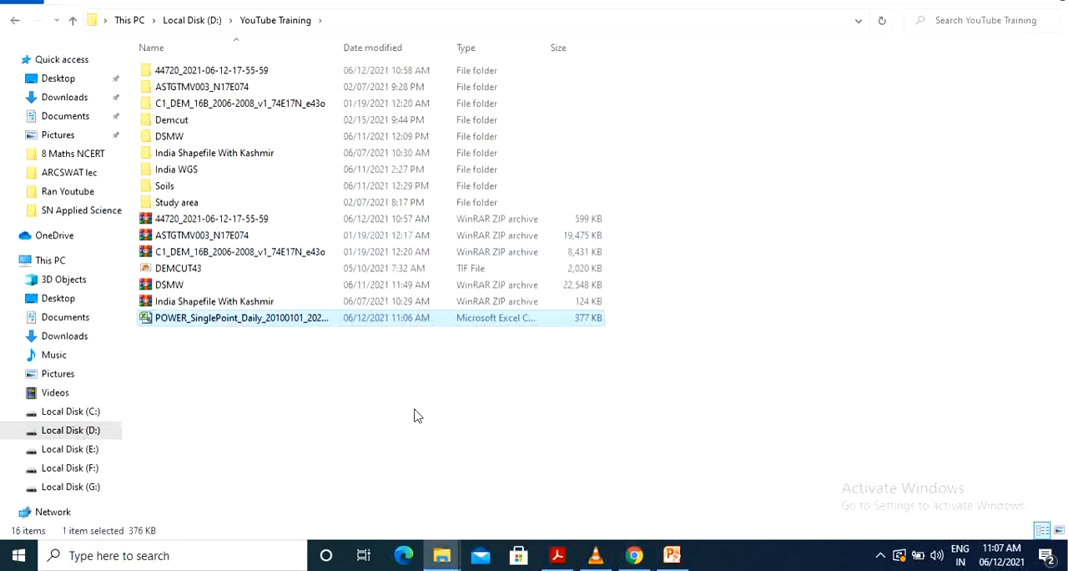
click(415, 410)
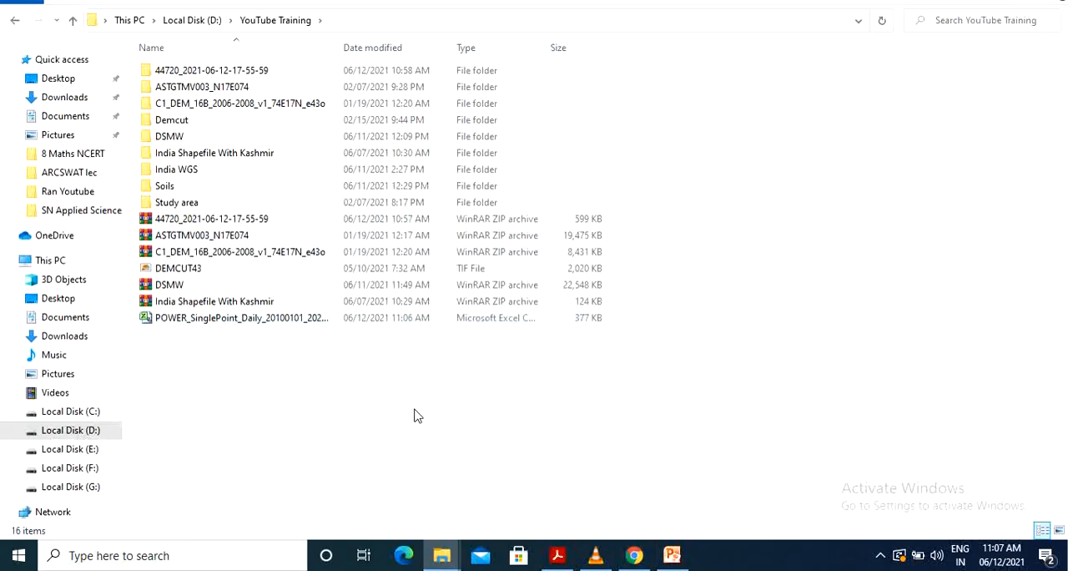